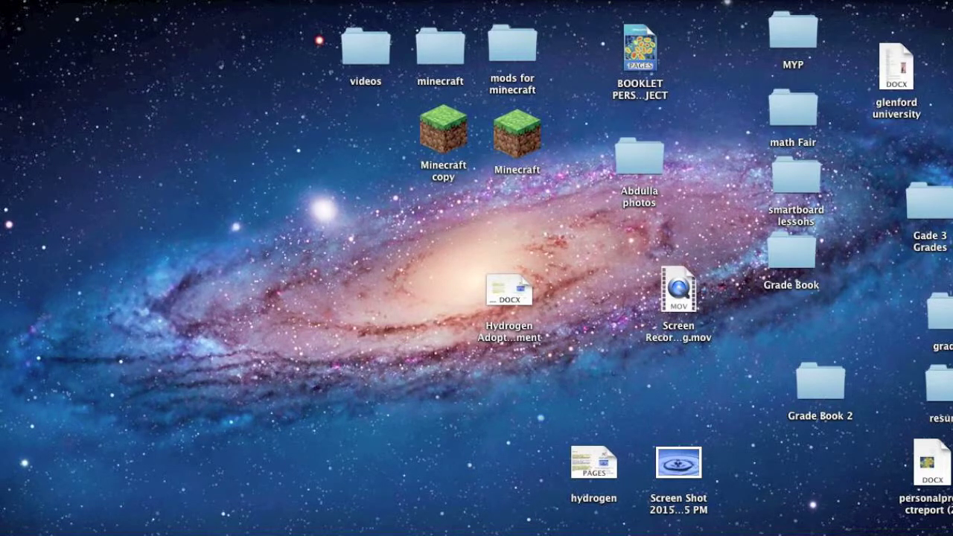
Step: In Finder, go to the minecraft game folder and open mods, then its 1.7.10 subfolder
{"action": "left_click", "coordinate": [46, 530]}
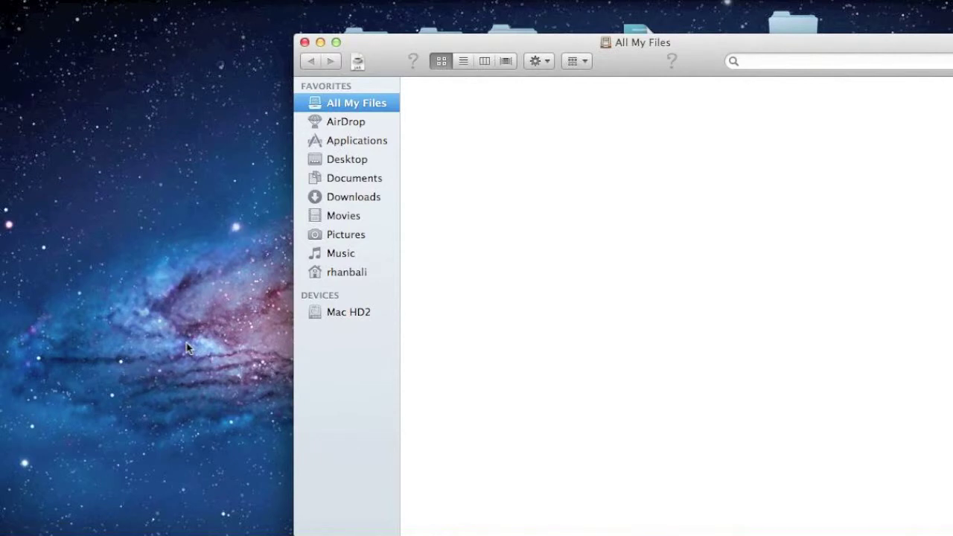
{"action": "key", "text": "super+shift+g"}
{"action": "key", "text": "Return"}
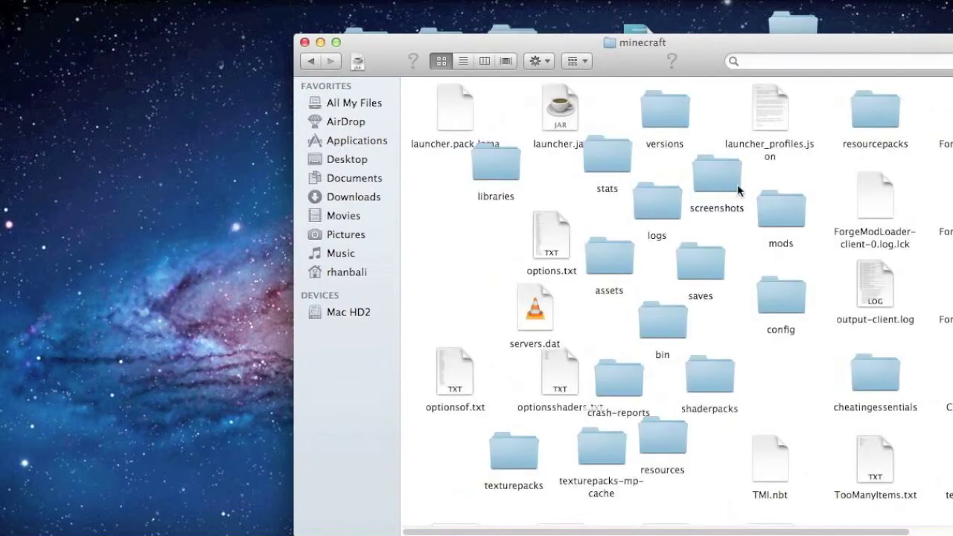
{"action": "left_click", "coordinate": [763, 208]}
{"action": "double_click", "coordinate": [762, 208]}
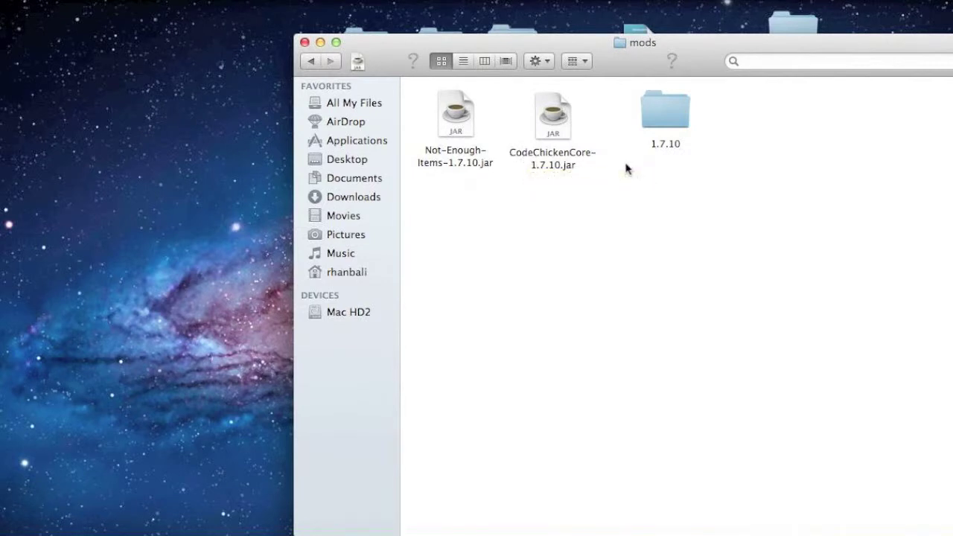
{"action": "left_click", "coordinate": [662, 120]}
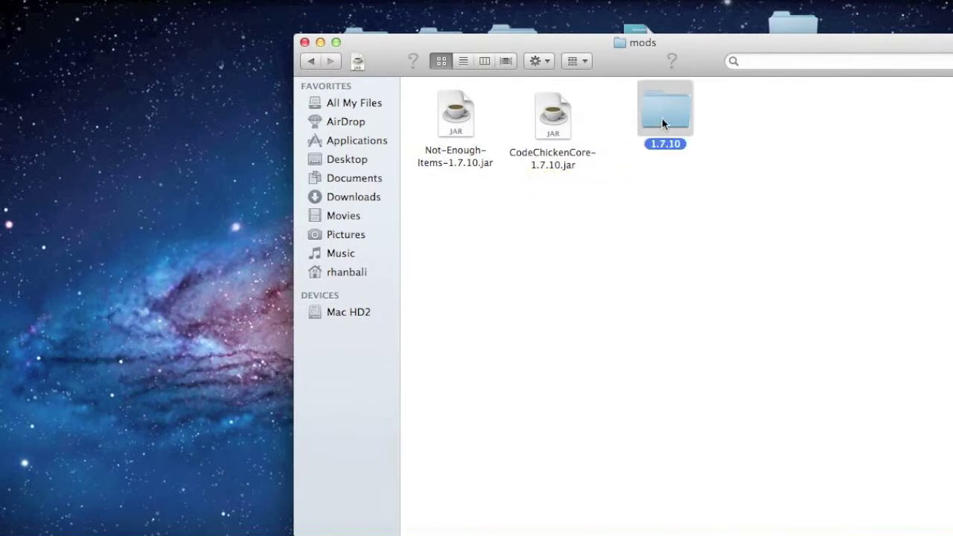
{"action": "double_click", "coordinate": [662, 120]}
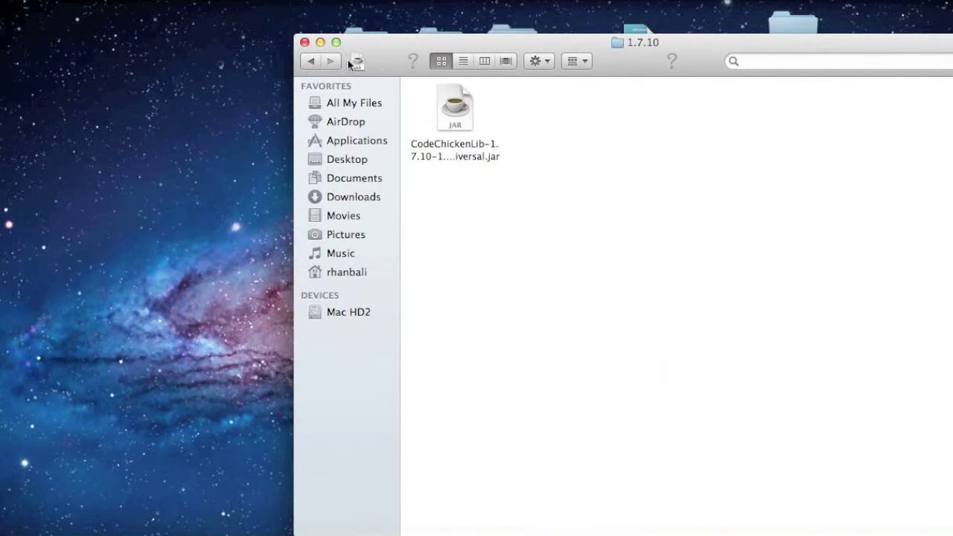
Step: Return to mods, reopen 1.7.10 and view the CodeChickenLib jar's context menu
{"action": "left_click", "coordinate": [312, 62]}
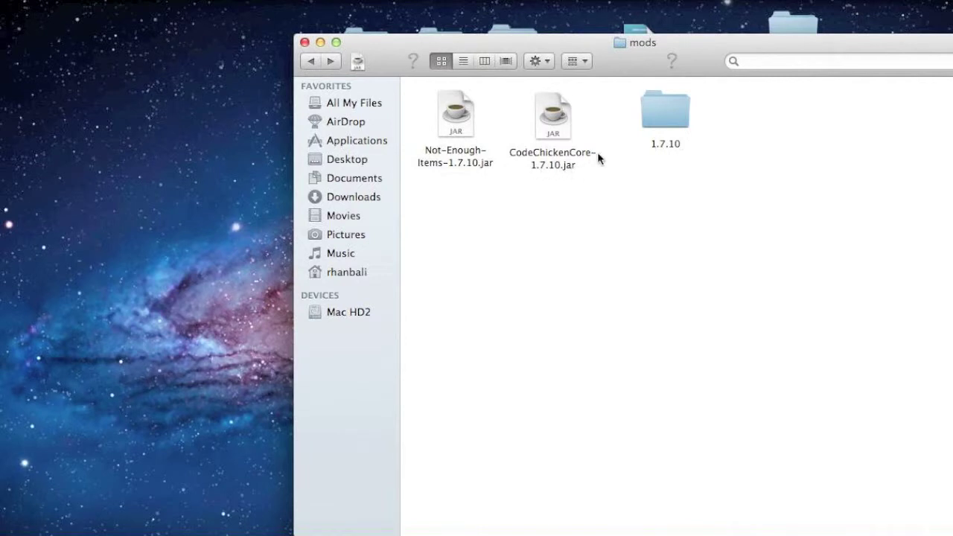
{"action": "double_click", "coordinate": [672, 113]}
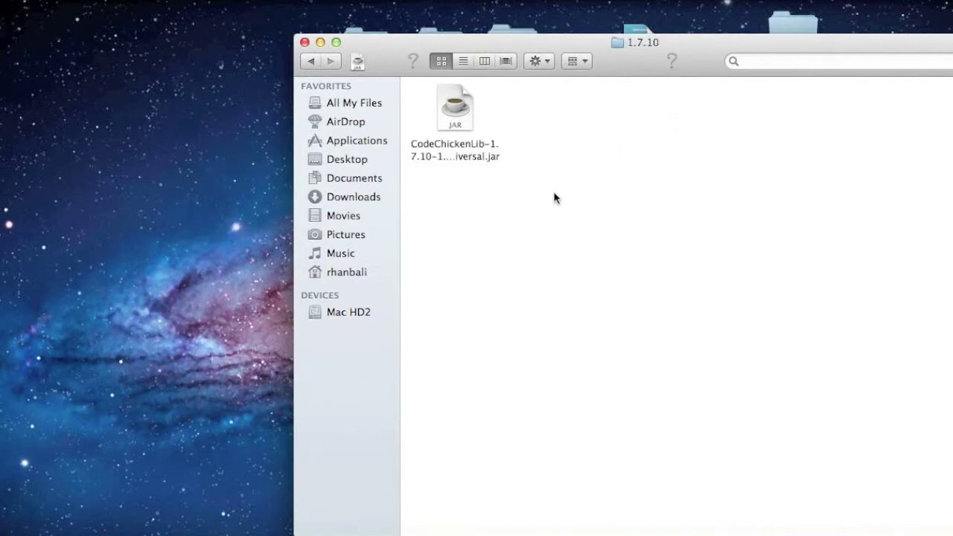
{"action": "left_click", "coordinate": [449, 123]}
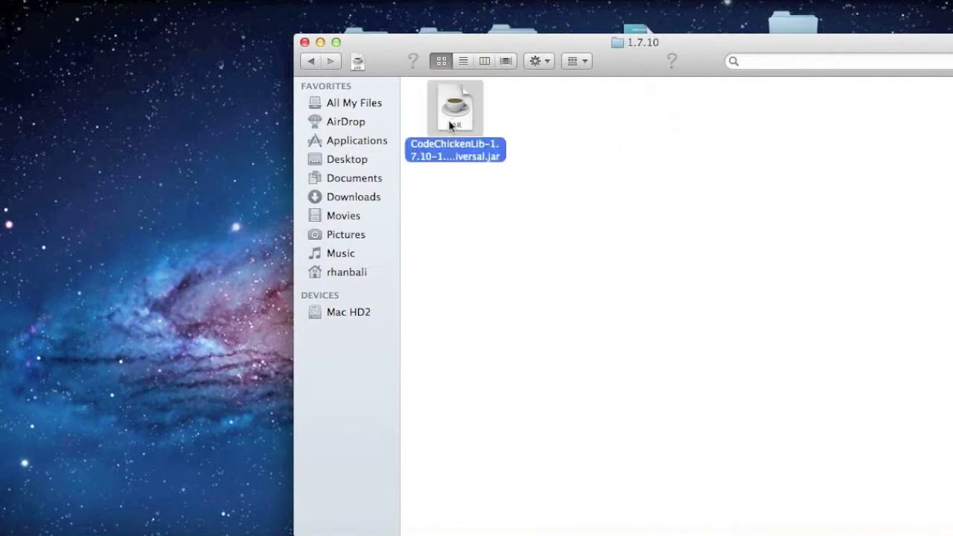
{"action": "right_click", "coordinate": [454, 122]}
{"action": "mouse_move", "coordinate": [501, 145]}
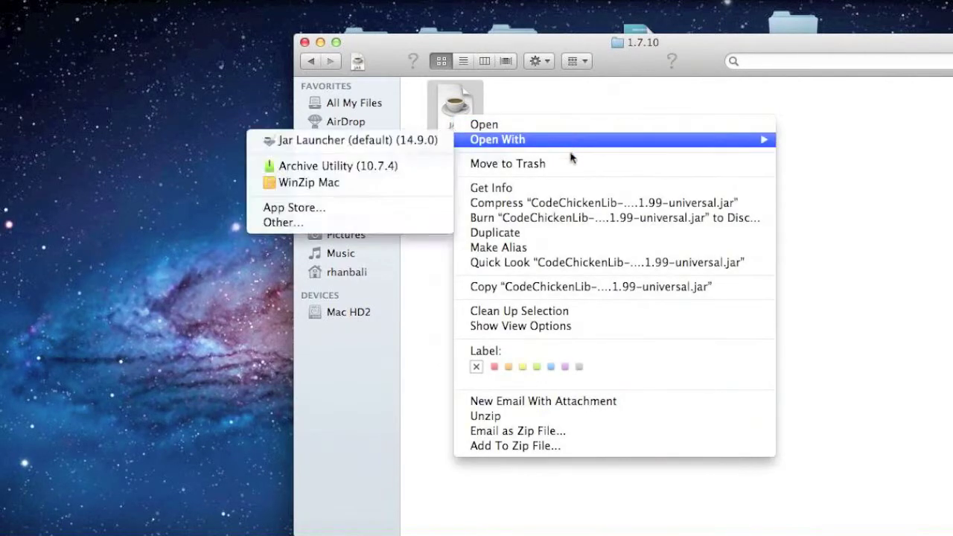
{"action": "left_click", "coordinate": [560, 96]}
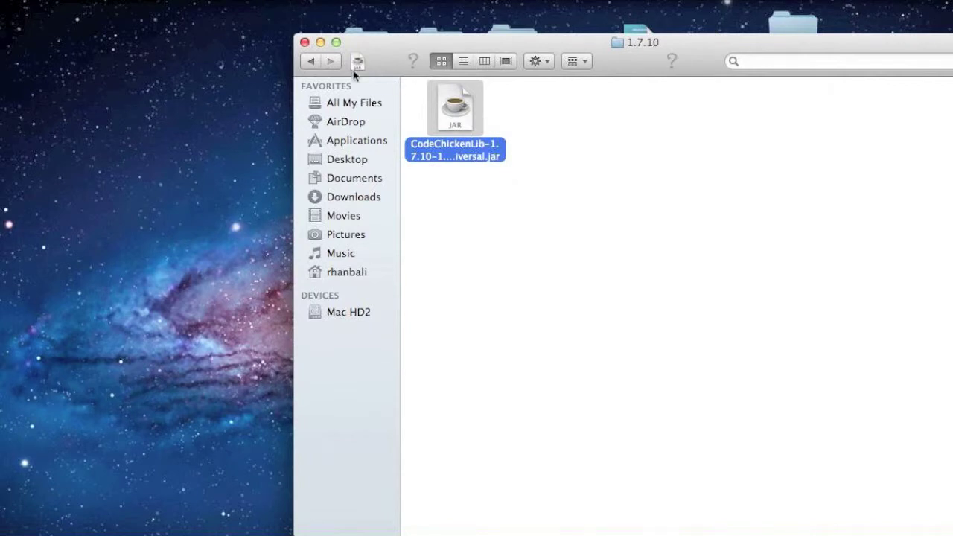
Step: Close the Finder window and launch Minecraft 1.7.10 with Forge from the Launcher
{"action": "left_click", "coordinate": [305, 62]}
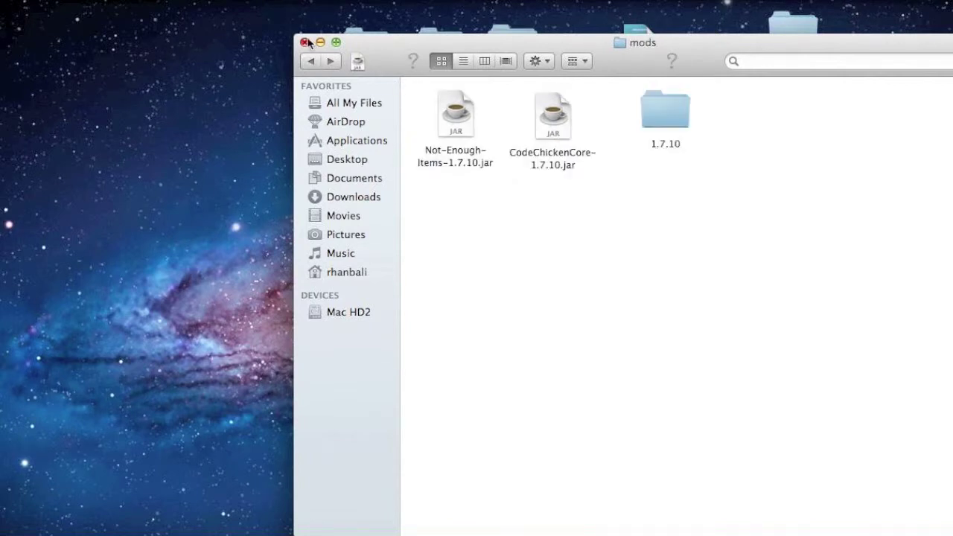
{"action": "left_click", "coordinate": [304, 41]}
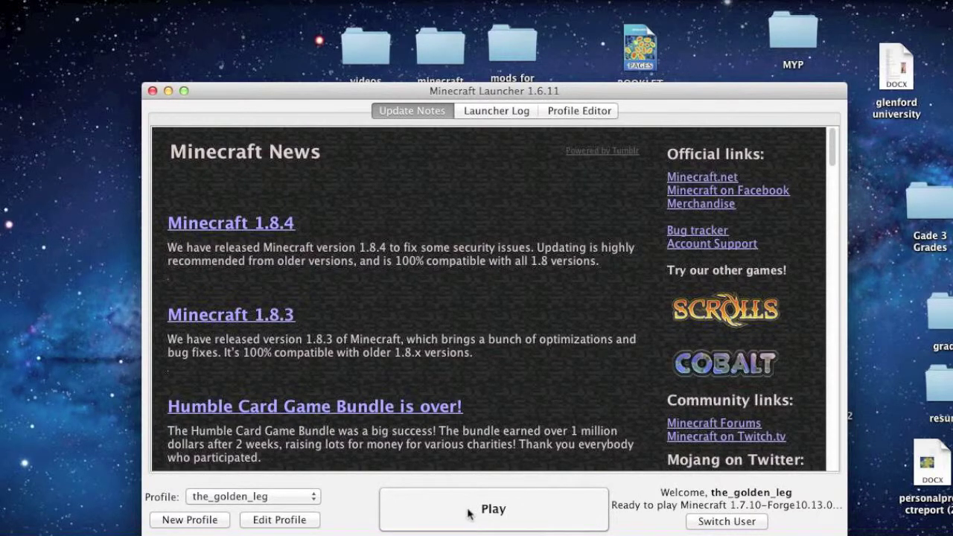
{"action": "left_click", "coordinate": [472, 515]}
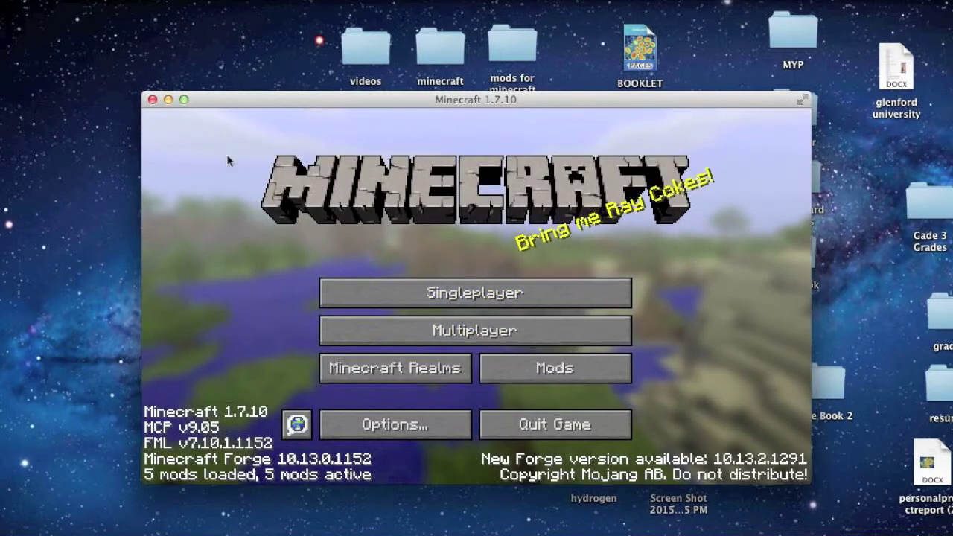
{"action": "left_click", "coordinate": [184, 99]}
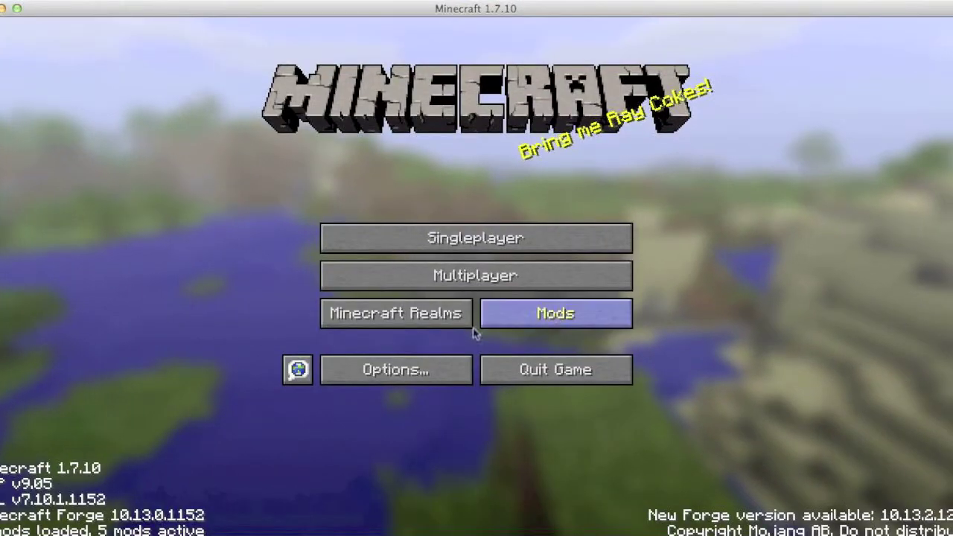
{"action": "left_click", "coordinate": [551, 318]}
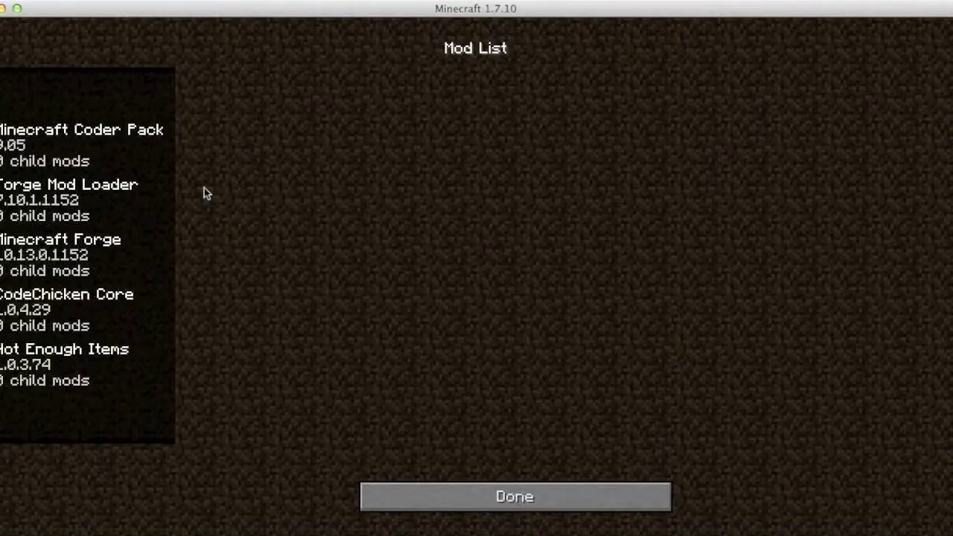
{"action": "left_click", "coordinate": [67, 316]}
{"action": "left_click", "coordinate": [90, 362]}
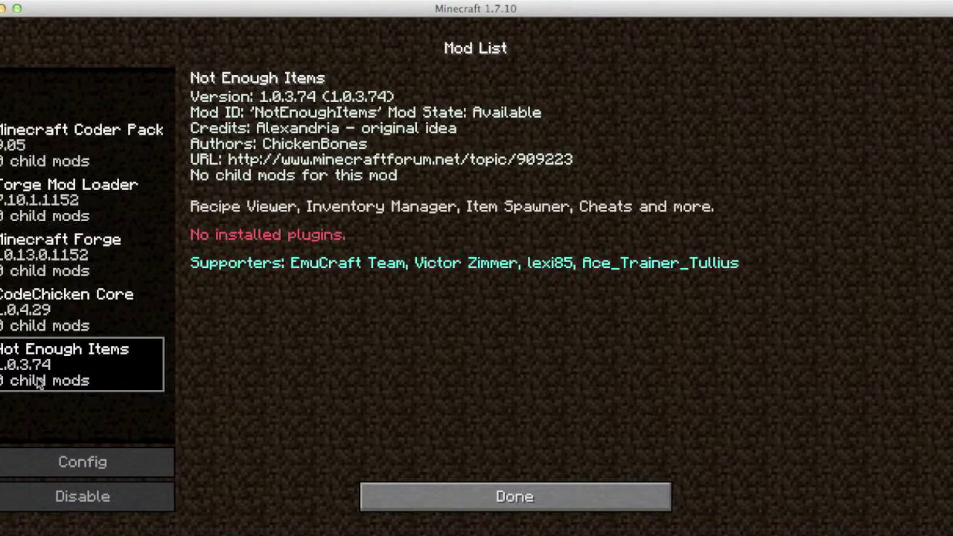
{"action": "left_click", "coordinate": [453, 489]}
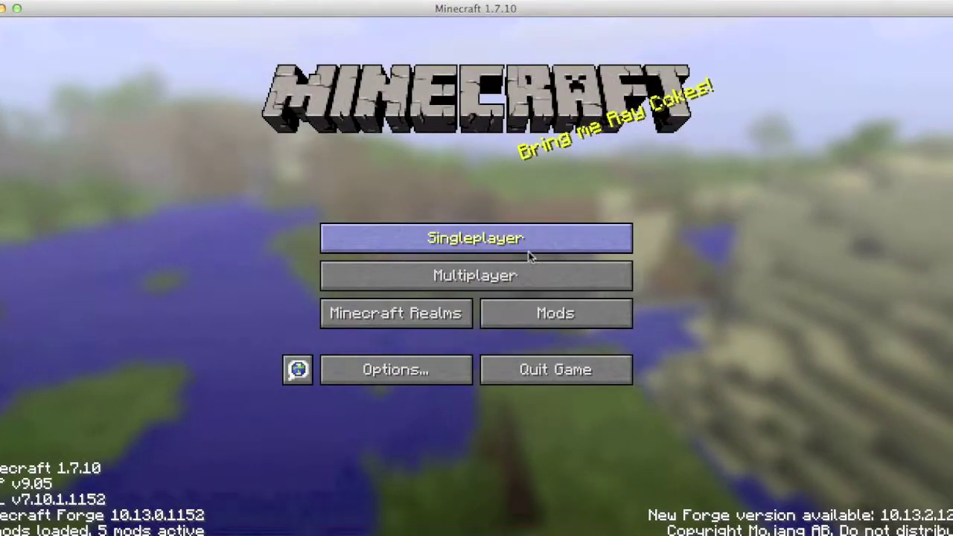
{"action": "left_click", "coordinate": [529, 253]}
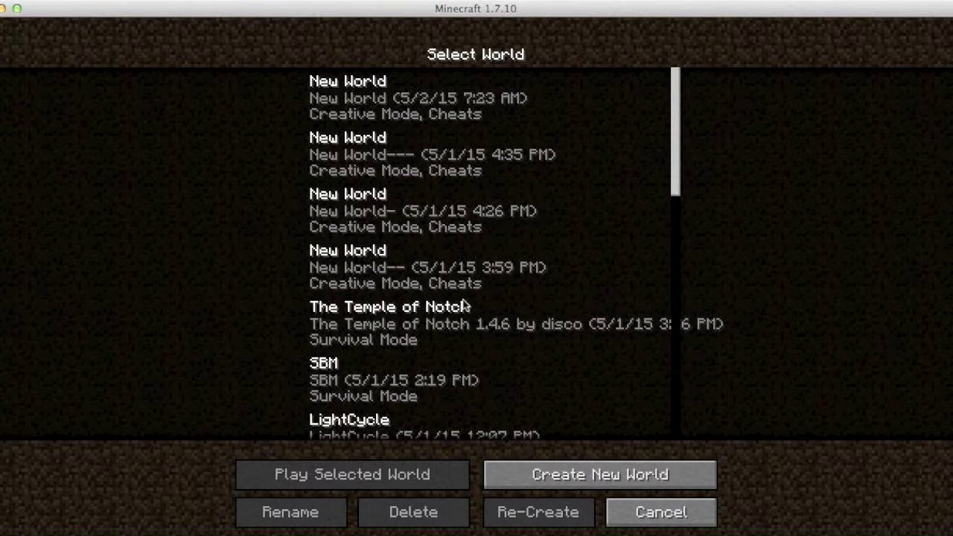
Step: Load the most recent New World save, then leave the Connection Lost screen and server list
{"action": "double_click", "coordinate": [390, 92]}
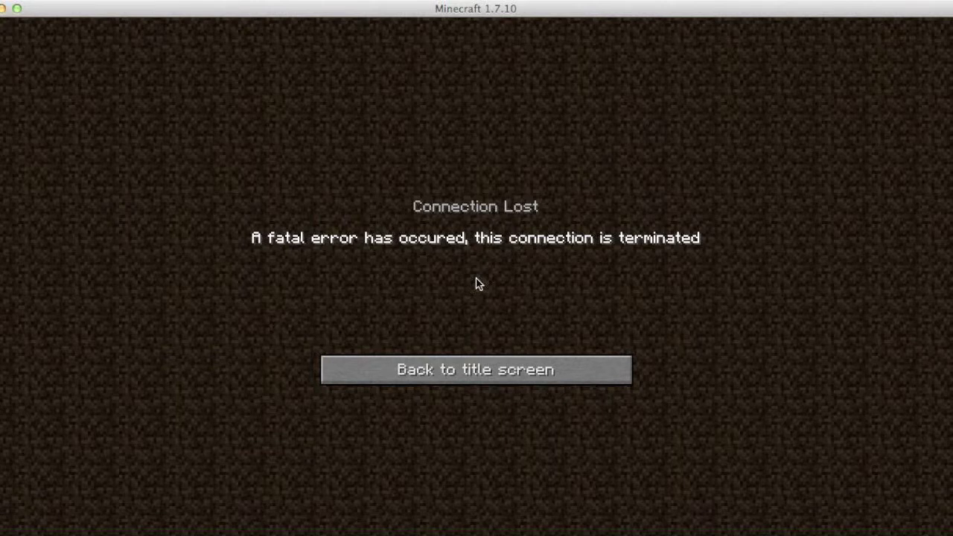
{"action": "left_click", "coordinate": [491, 366]}
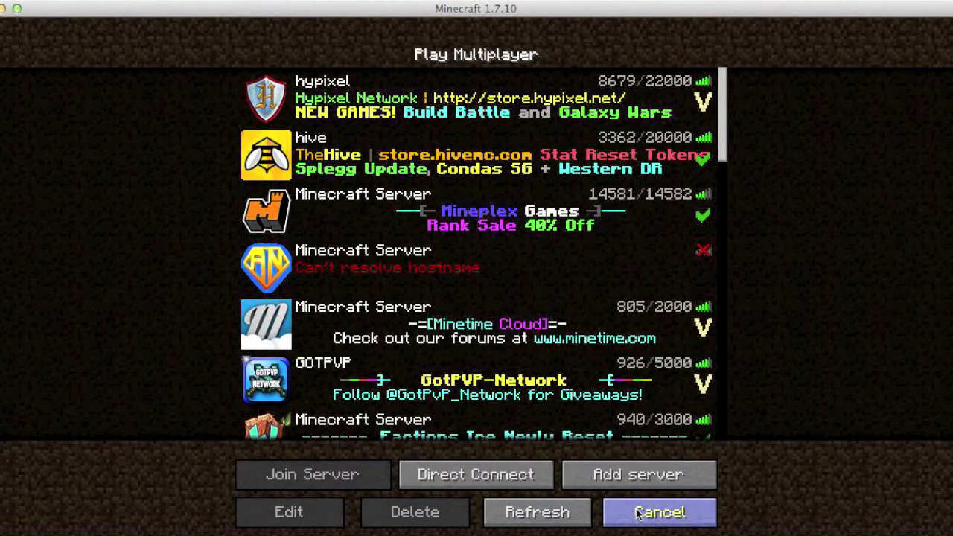
{"action": "left_click", "coordinate": [659, 512]}
Step: Create a new Creative-mode singleplayer world named 'Mod'
{"action": "left_click", "coordinate": [429, 234]}
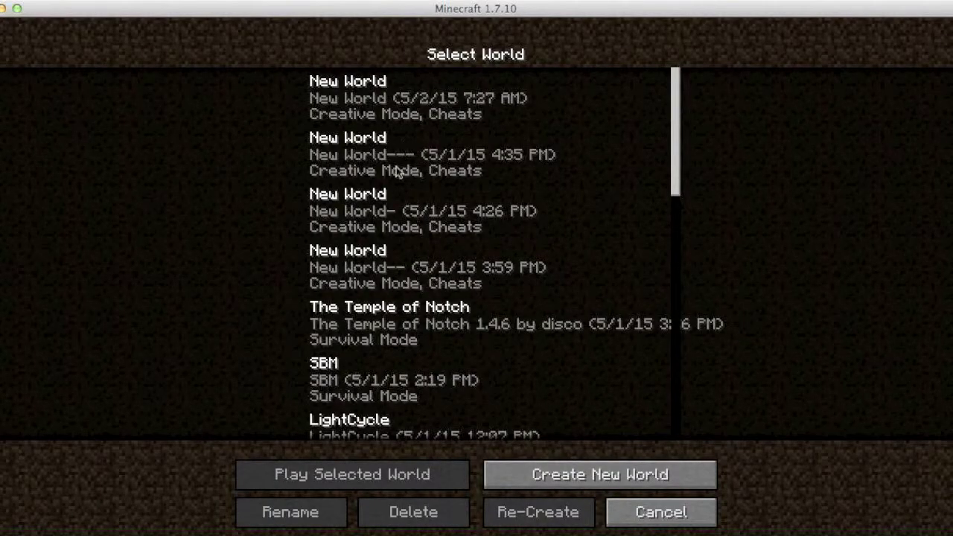
{"action": "scroll", "coordinate": [440, 328], "scroll_direction": "down", "scroll_amount": 2}
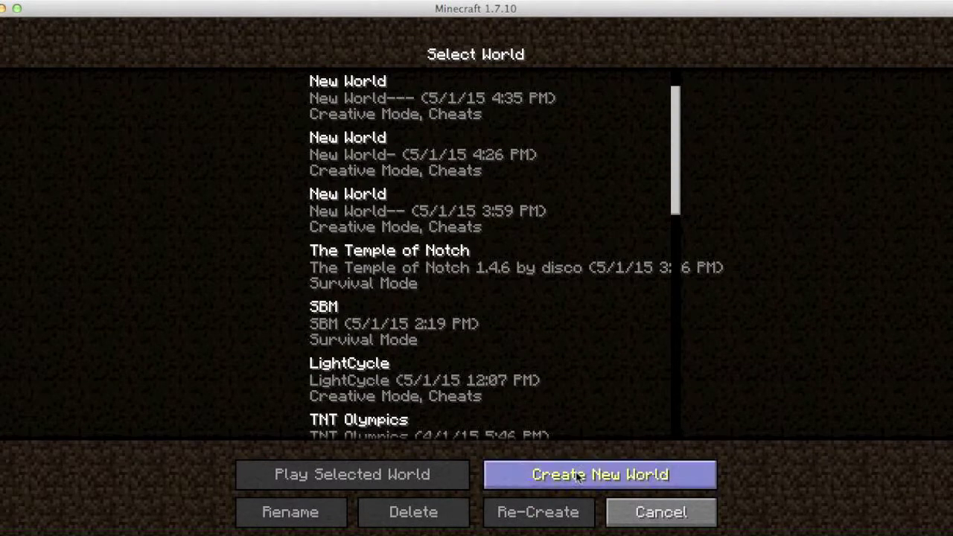
{"action": "scroll", "coordinate": [545, 379], "scroll_direction": "up", "scroll_amount": 2}
{"action": "left_click", "coordinate": [600, 474]}
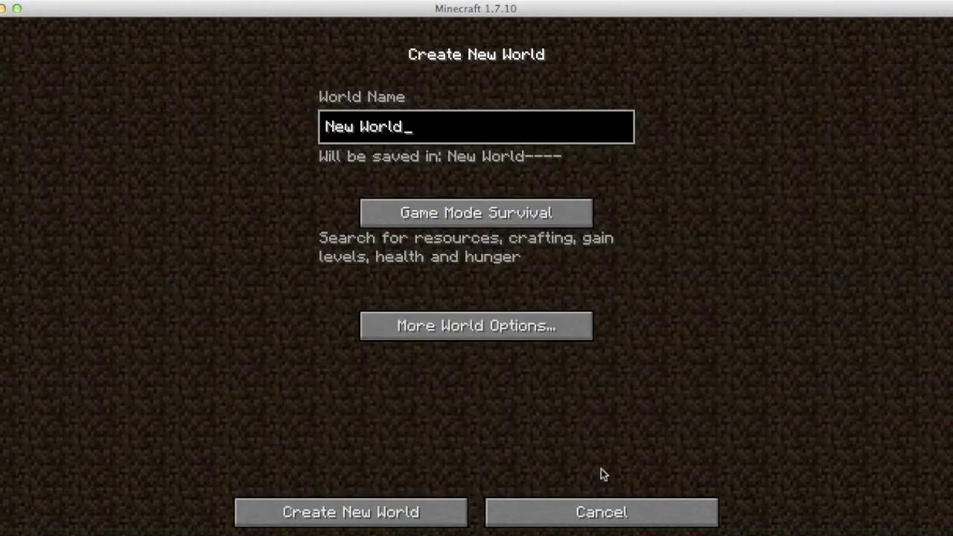
{"action": "key", "text": "BackSpace"}
{"action": "key", "text": "BackSpace"}
{"action": "key", "text": "BackSpace"}
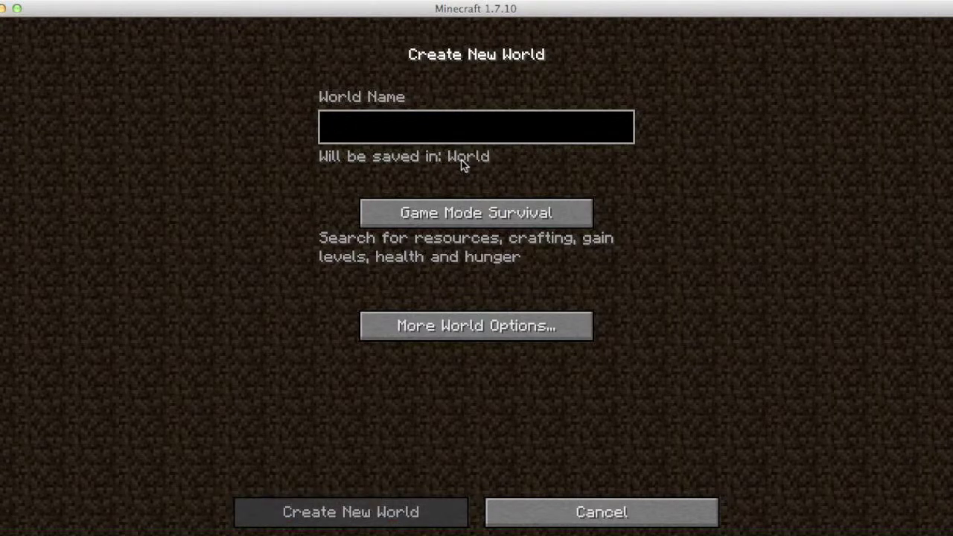
{"action": "type", "text": "Mod"}
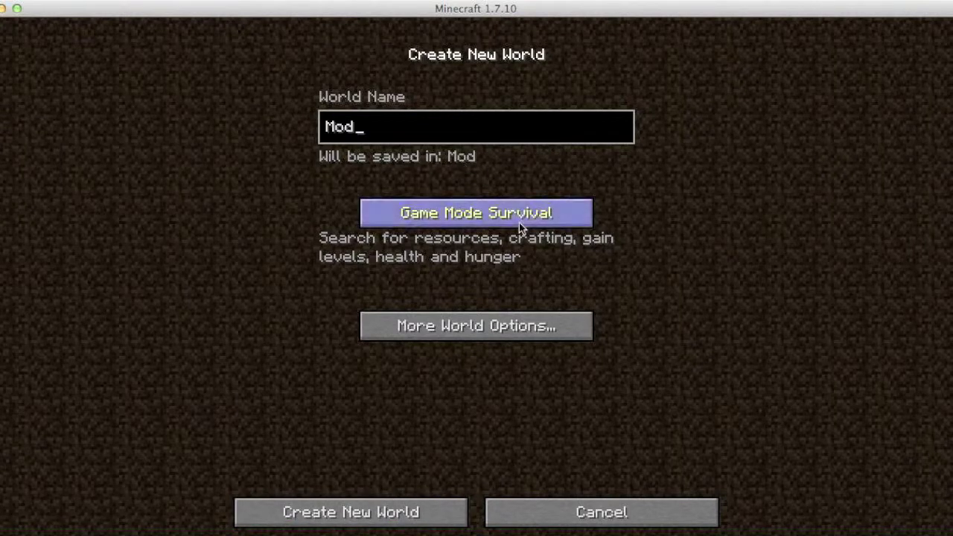
{"action": "left_click", "coordinate": [512, 215]}
{"action": "left_click", "coordinate": [333, 511]}
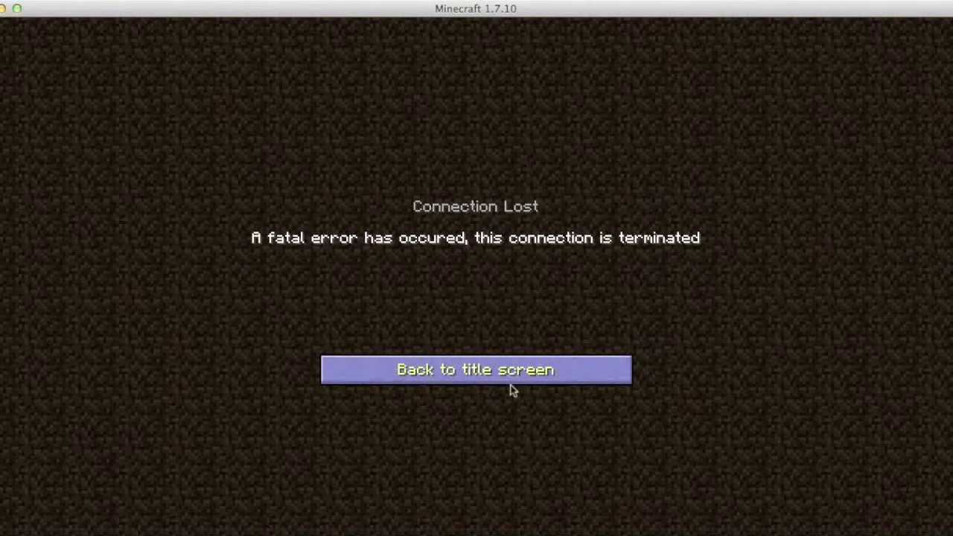
Step: Leave the Connection Lost error and exit the server list back to the title menu
{"action": "left_click", "coordinate": [515, 369]}
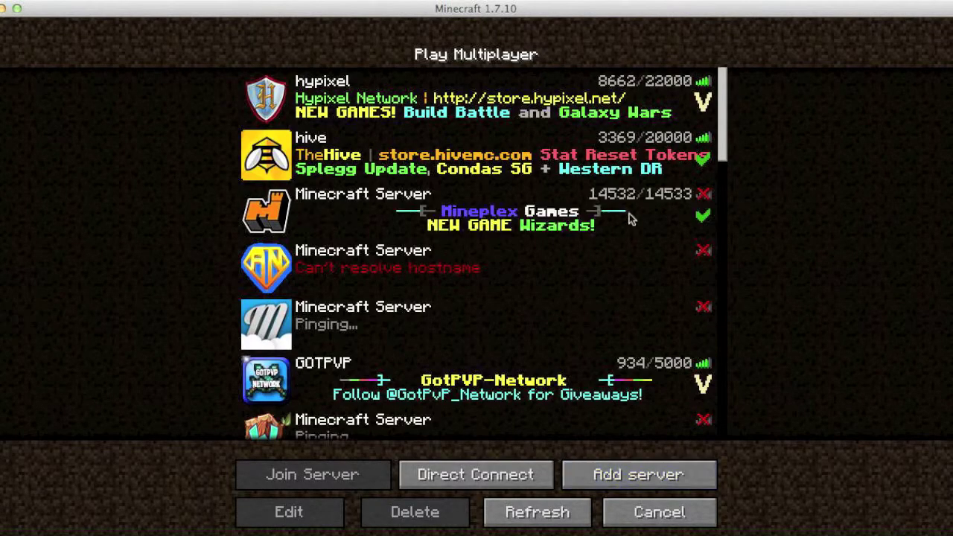
{"action": "mouse_move", "coordinate": [706, 183]}
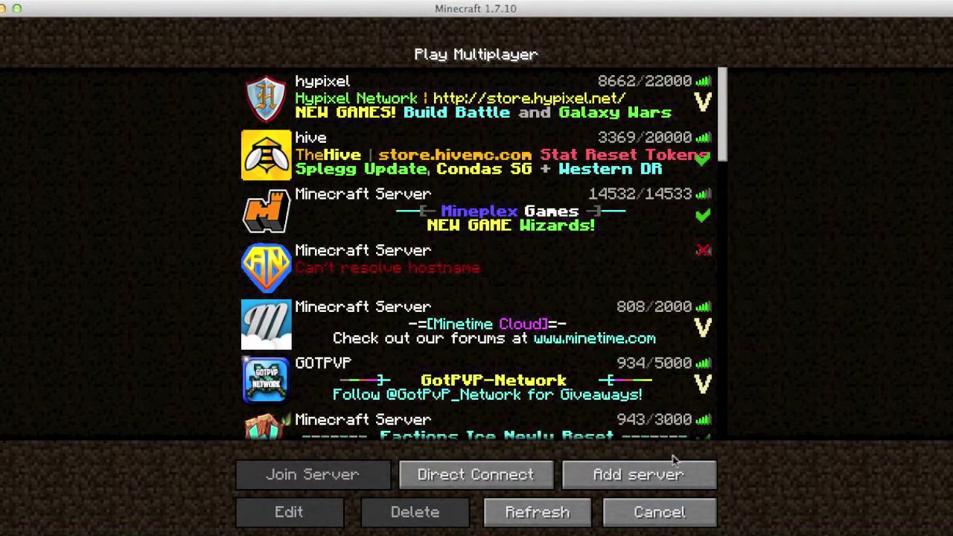
{"action": "left_click", "coordinate": [693, 512]}
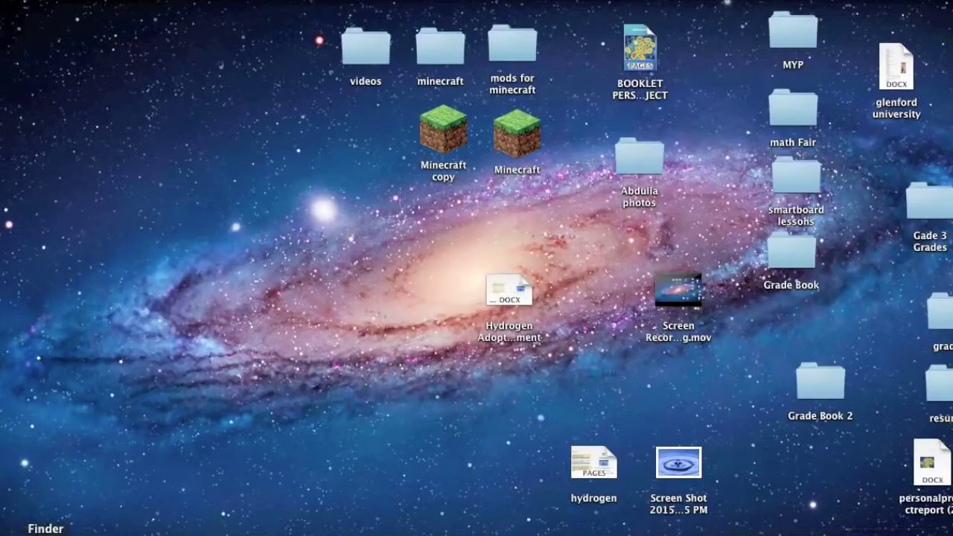
Step: In a new Finder window, go to the minecraft folder and peek into mods
{"action": "key", "text": "super+n"}
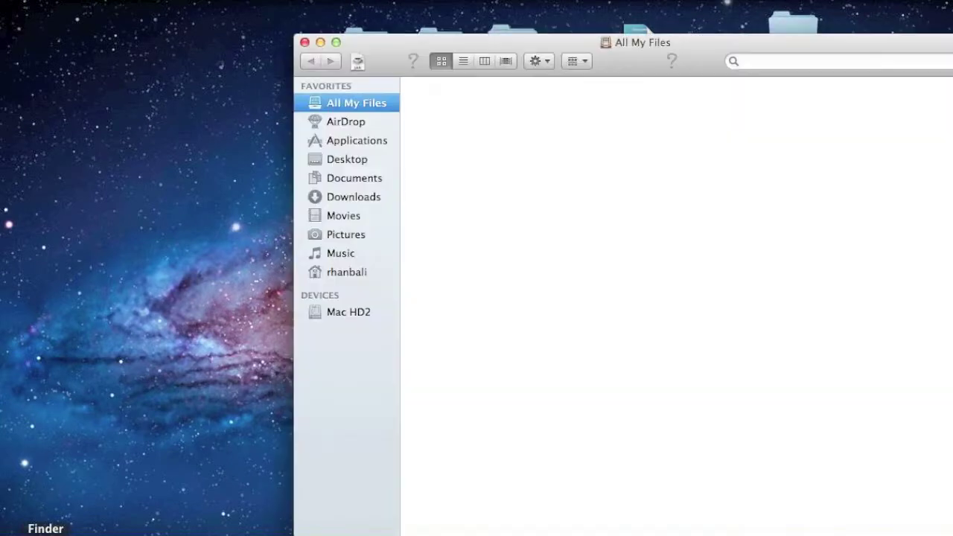
{"action": "key", "text": "super+shift+g"}
{"action": "key", "text": "Return"}
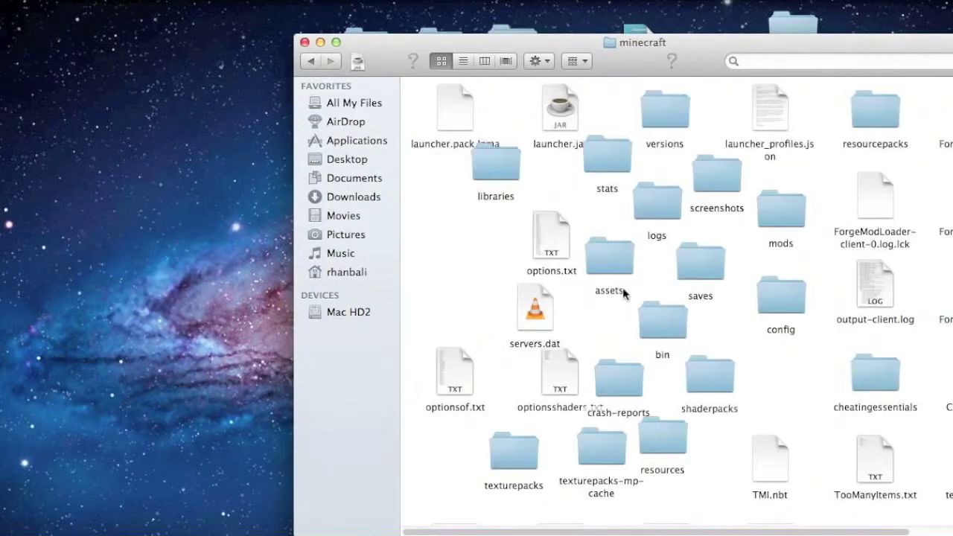
{"action": "double_click", "coordinate": [770, 223]}
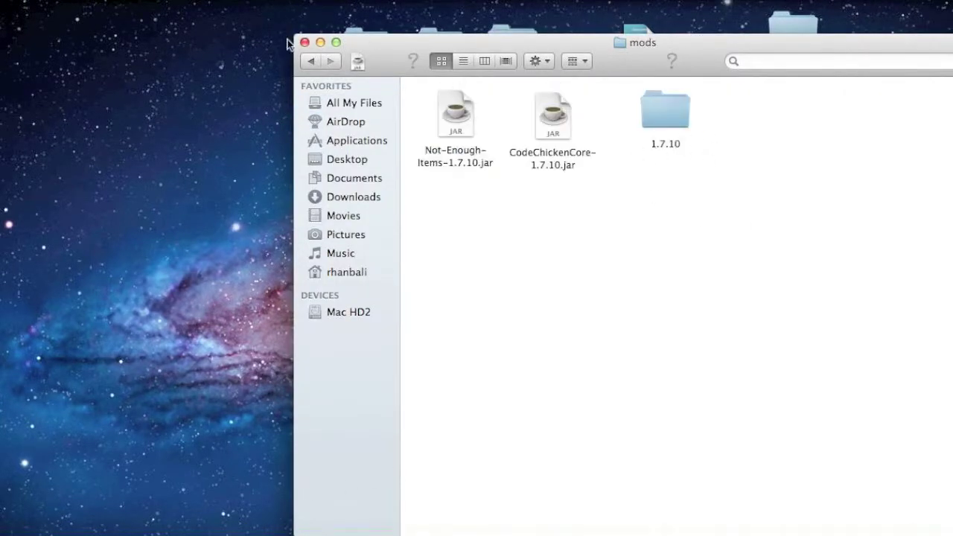
{"action": "left_click", "coordinate": [311, 60]}
Step: Browse the addons folder and its lucky_block subfolder, then return to minecraft
{"action": "scroll", "coordinate": [607, 343], "scroll_direction": "down", "scroll_amount": 3}
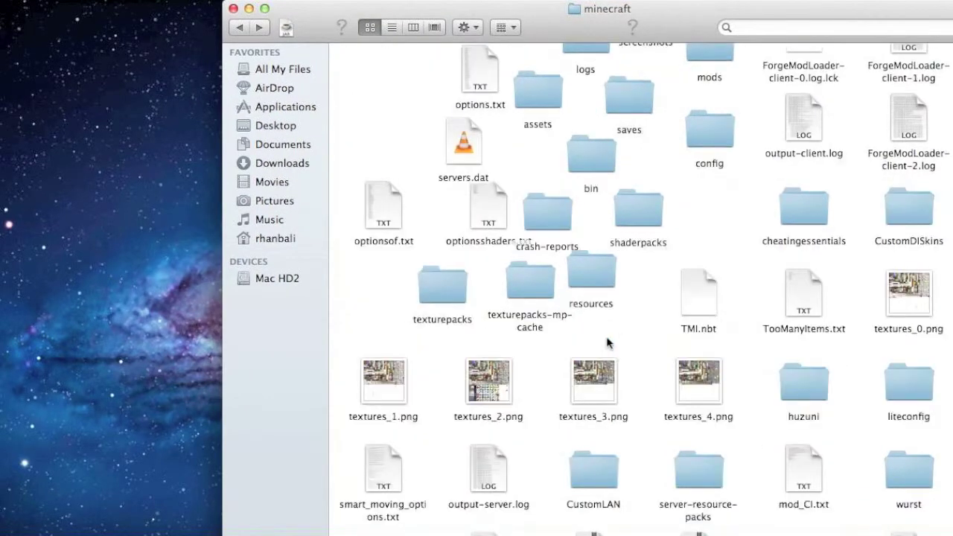
{"action": "scroll", "coordinate": [606, 343], "scroll_direction": "down", "scroll_amount": 3}
{"action": "double_click", "coordinate": [809, 408]}
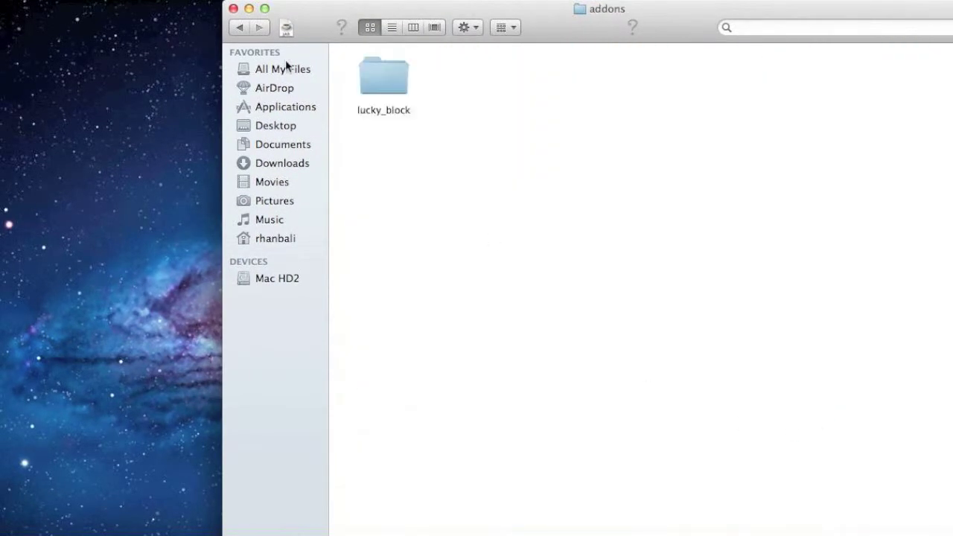
{"action": "double_click", "coordinate": [370, 83]}
{"action": "left_click", "coordinate": [239, 28]}
{"action": "left_click", "coordinate": [239, 27]}
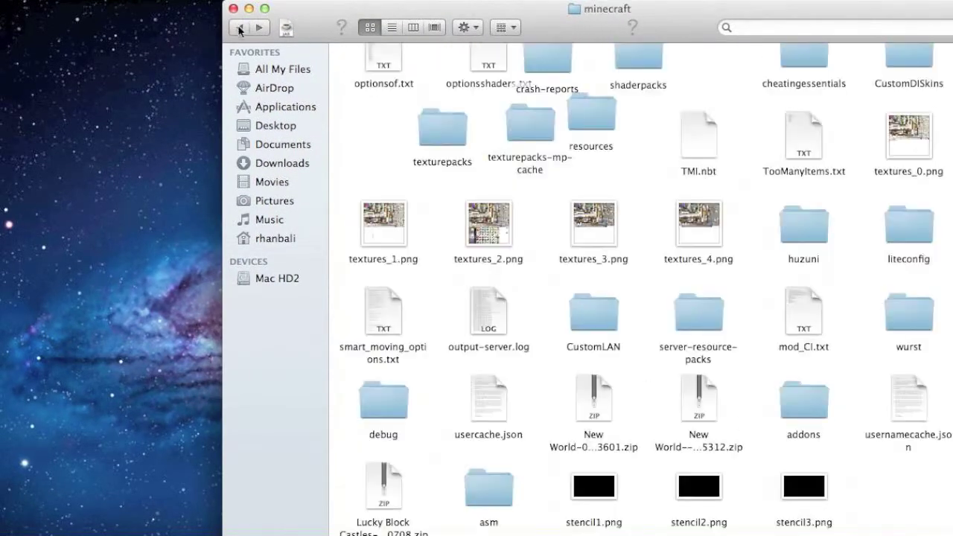
{"action": "scroll", "coordinate": [436, 215], "scroll_direction": "up", "scroll_amount": 5}
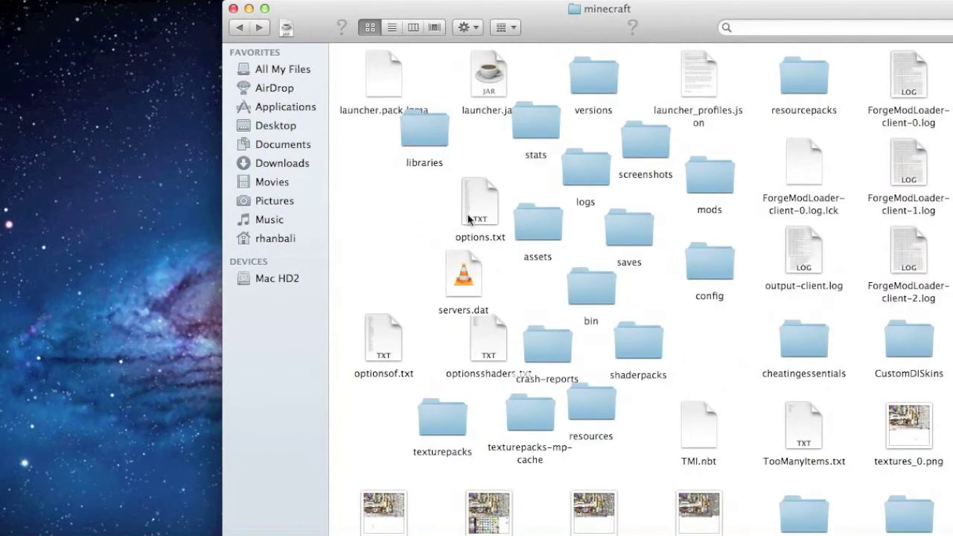
Step: Open config, browse lucky_block's version-6.0.0 folder, then select the NEI folder
{"action": "double_click", "coordinate": [727, 268]}
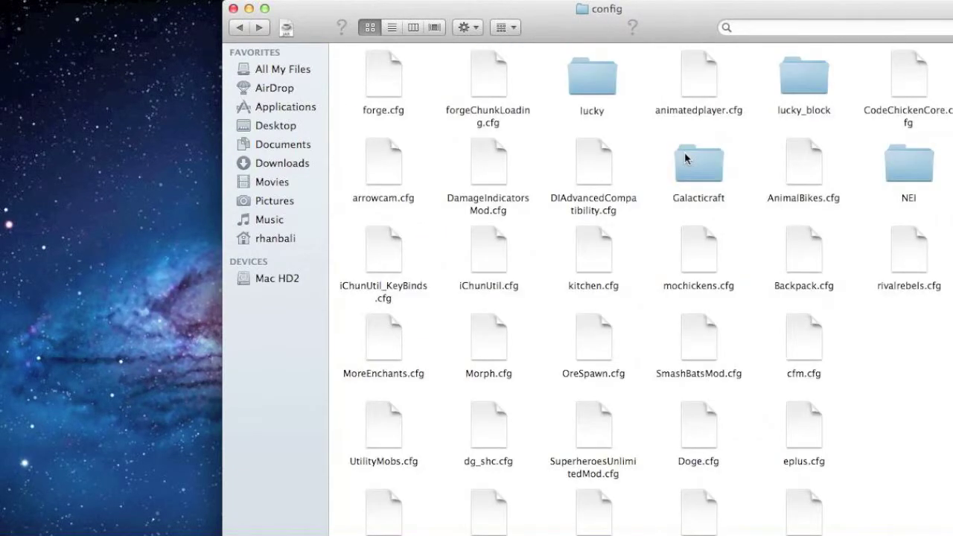
{"action": "double_click", "coordinate": [798, 72]}
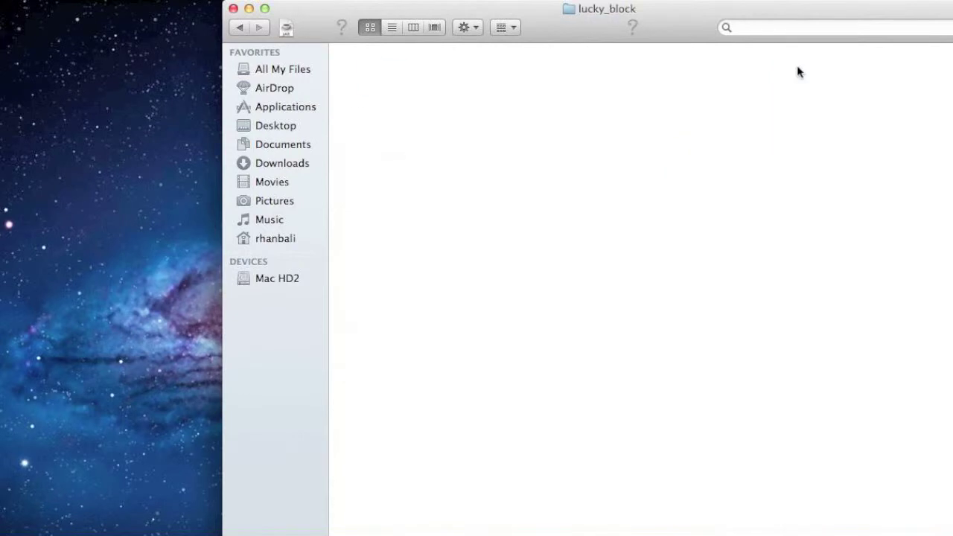
{"action": "double_click", "coordinate": [371, 70]}
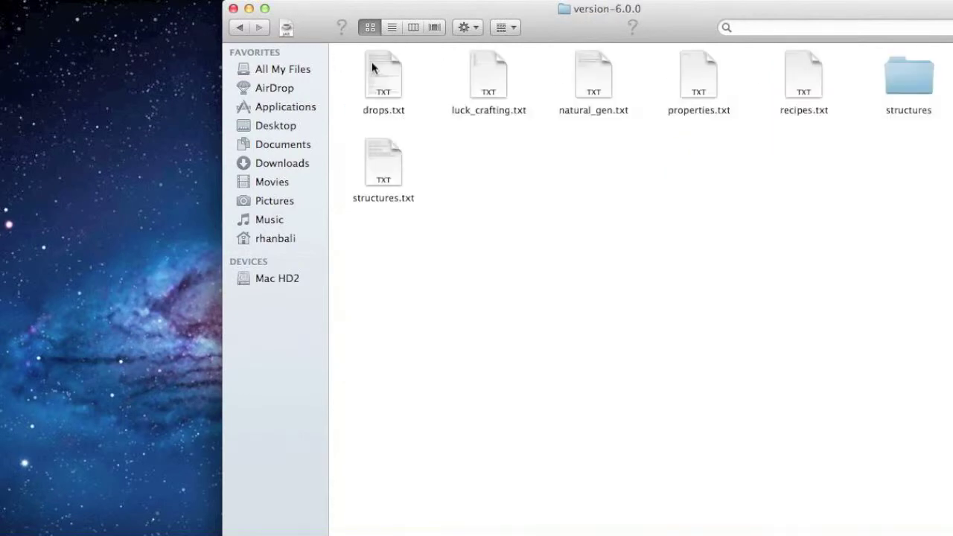
{"action": "left_click", "coordinate": [239, 28]}
{"action": "left_click", "coordinate": [240, 27]}
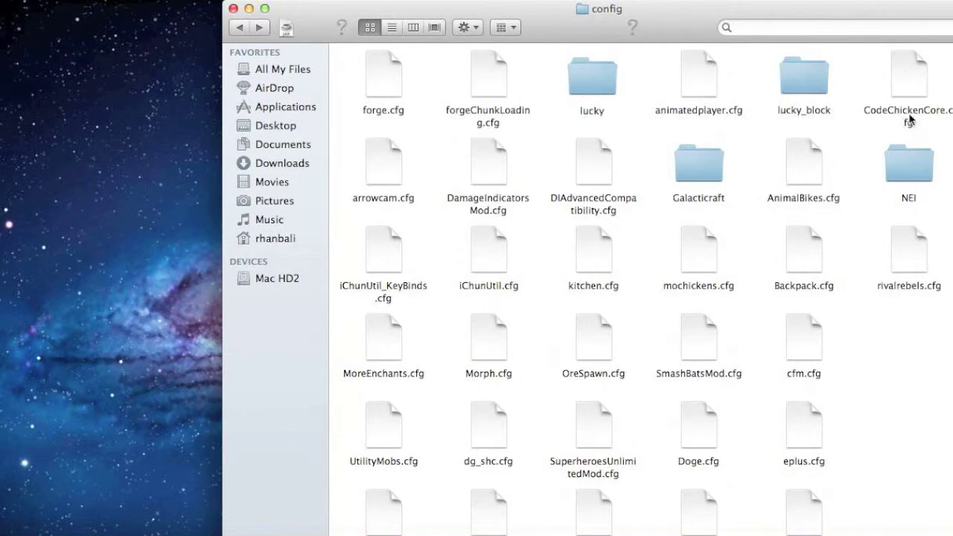
{"action": "left_click", "coordinate": [905, 149]}
Step: Look inside the NEI and lucky config folders, returning to config each time
{"action": "double_click", "coordinate": [904, 147]}
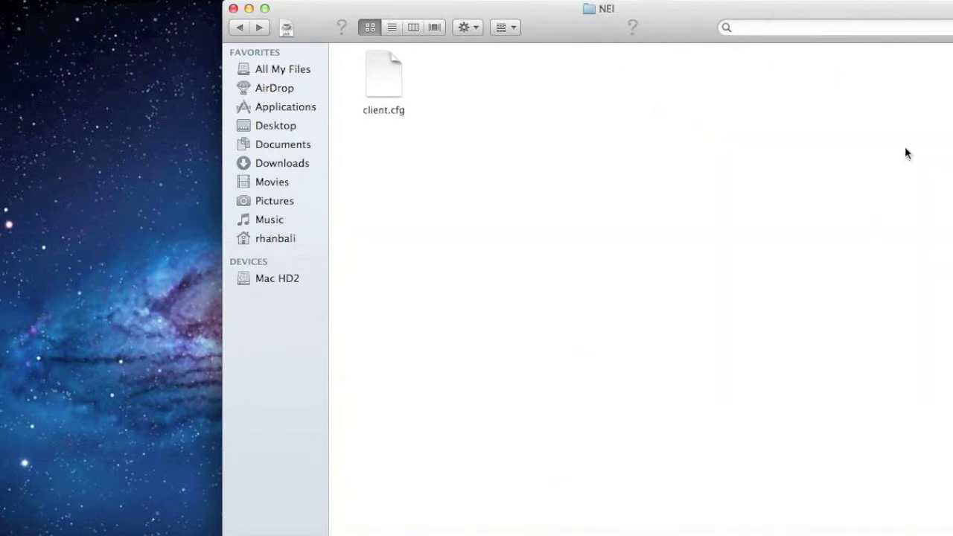
{"action": "left_click", "coordinate": [238, 29]}
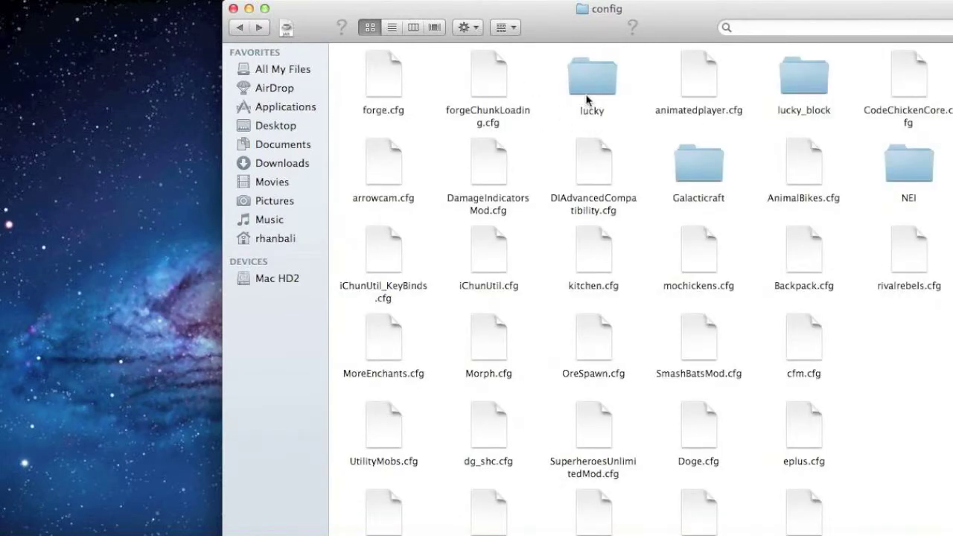
{"action": "double_click", "coordinate": [586, 95]}
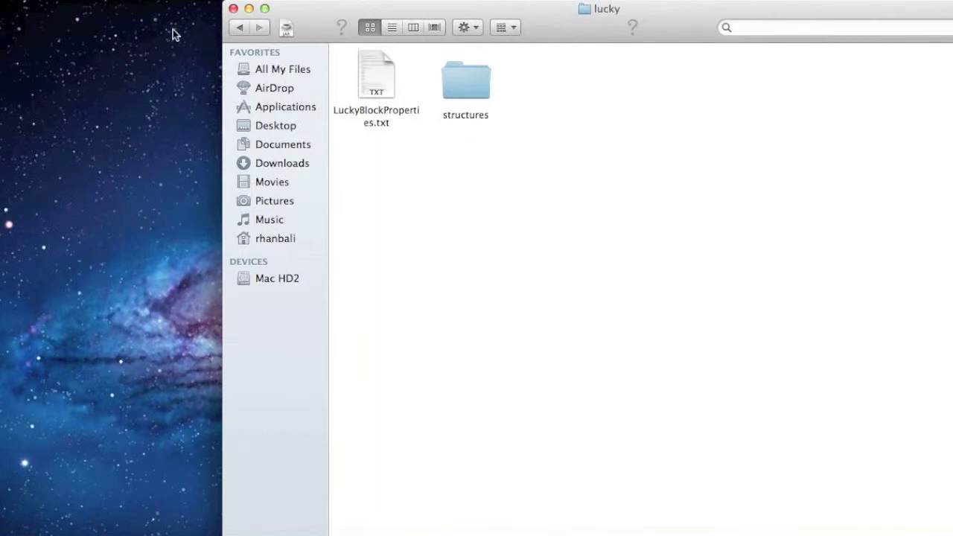
{"action": "left_click", "coordinate": [239, 28]}
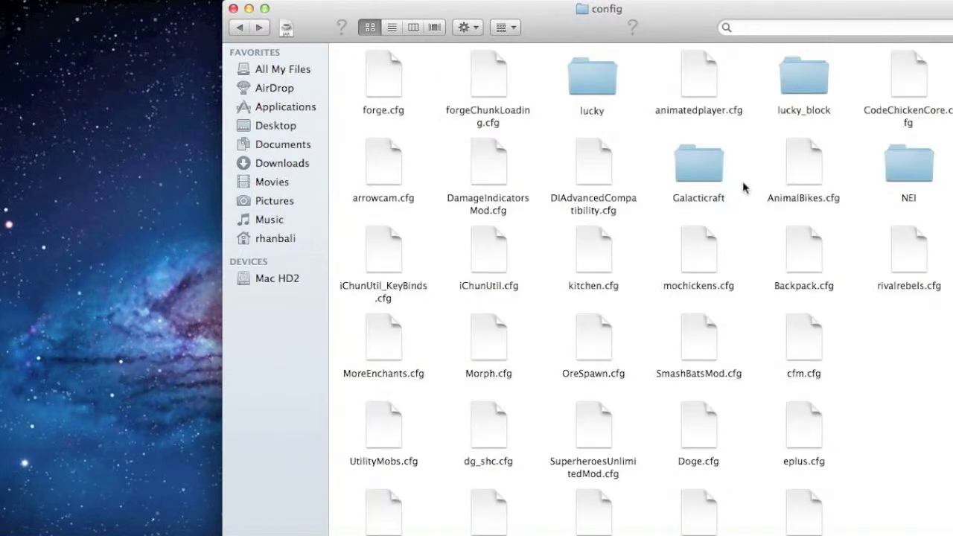
Step: Scroll the config folder, select CodeChickenCore.cfg, and close the Finder window
{"action": "scroll", "coordinate": [827, 216], "scroll_direction": "down", "scroll_amount": 3}
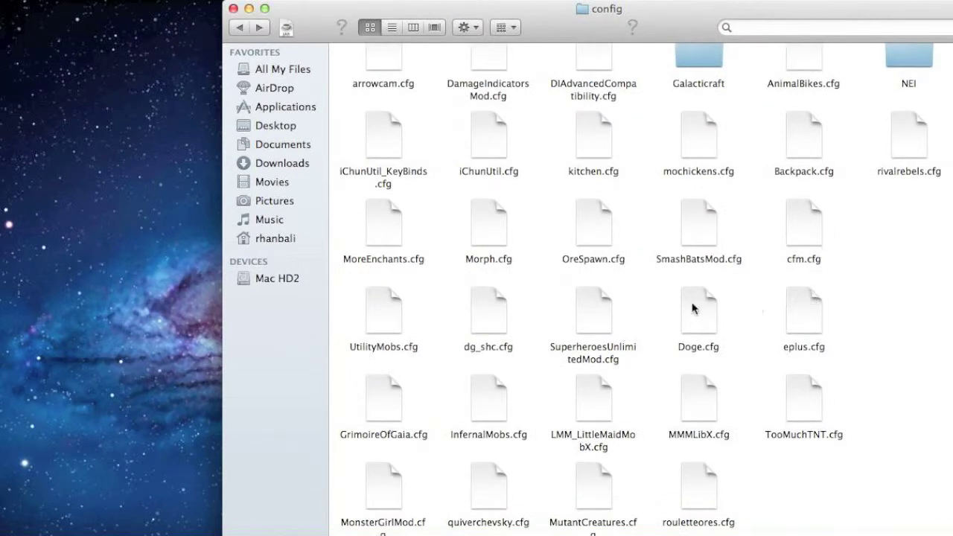
{"action": "scroll", "coordinate": [654, 299], "scroll_direction": "up", "scroll_amount": 1}
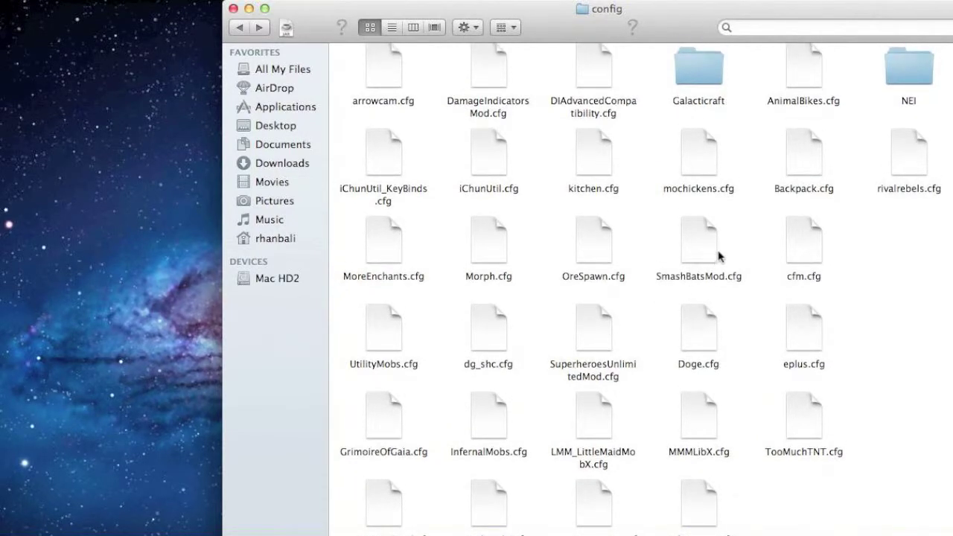
{"action": "scroll", "coordinate": [670, 287], "scroll_direction": "up", "scroll_amount": 5}
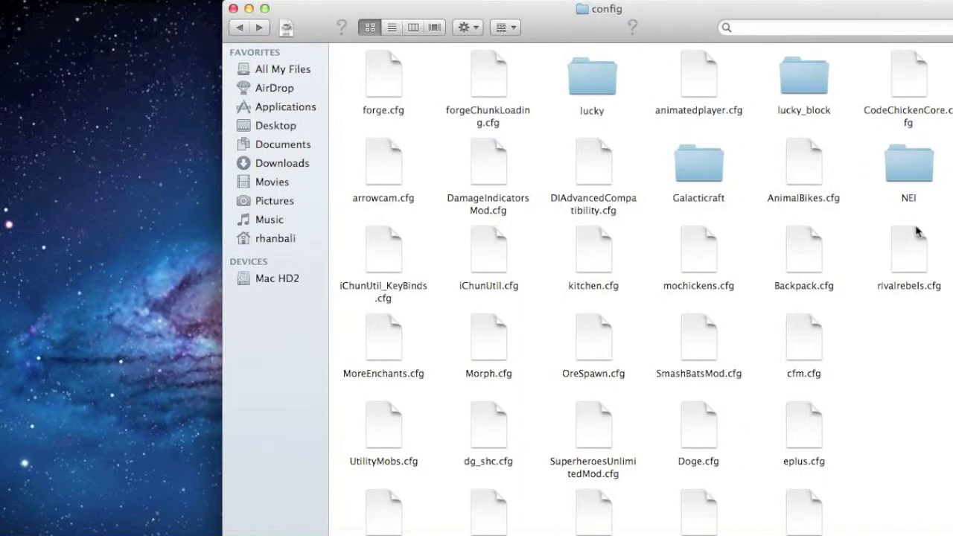
{"action": "left_click", "coordinate": [920, 173]}
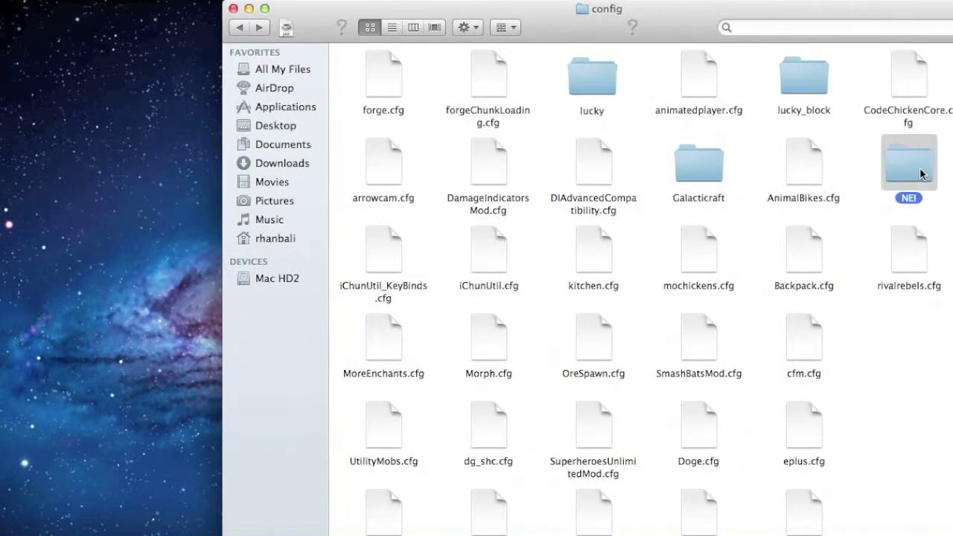
{"action": "left_click", "coordinate": [913, 77]}
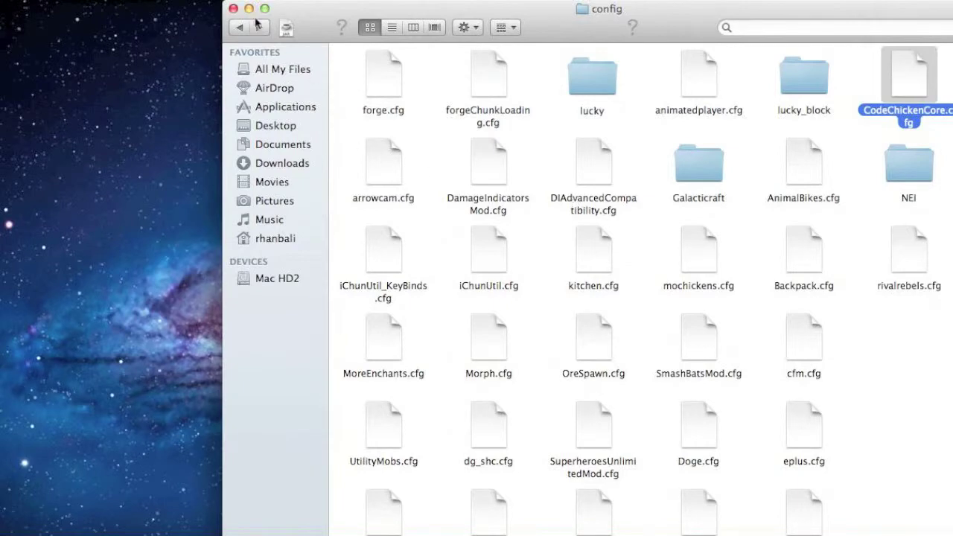
{"action": "left_click", "coordinate": [233, 8]}
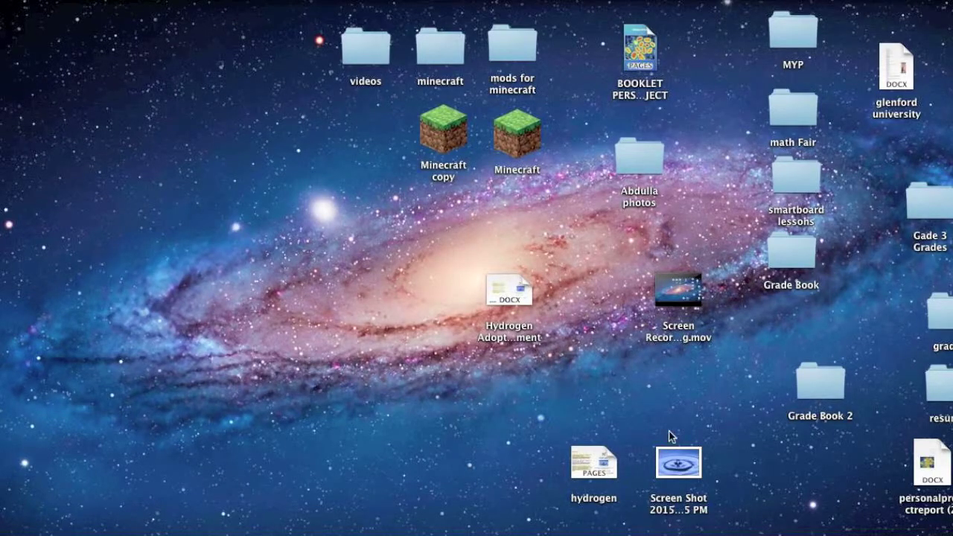